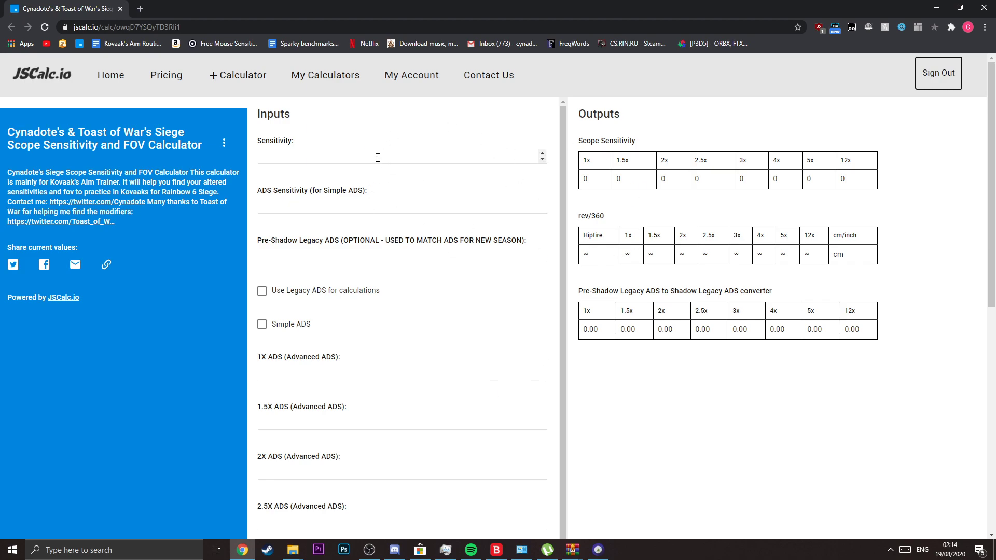
# Enter 5 as the base Sensitivity so hipfire rev/360 reads 79.796 cm.
pyautogui.click(470, 158)
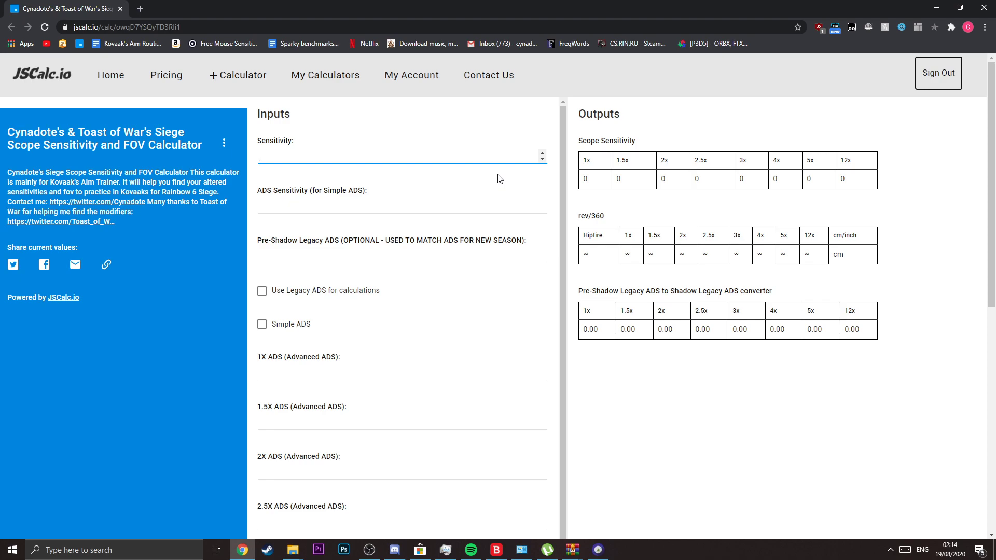
pyautogui.write('5')
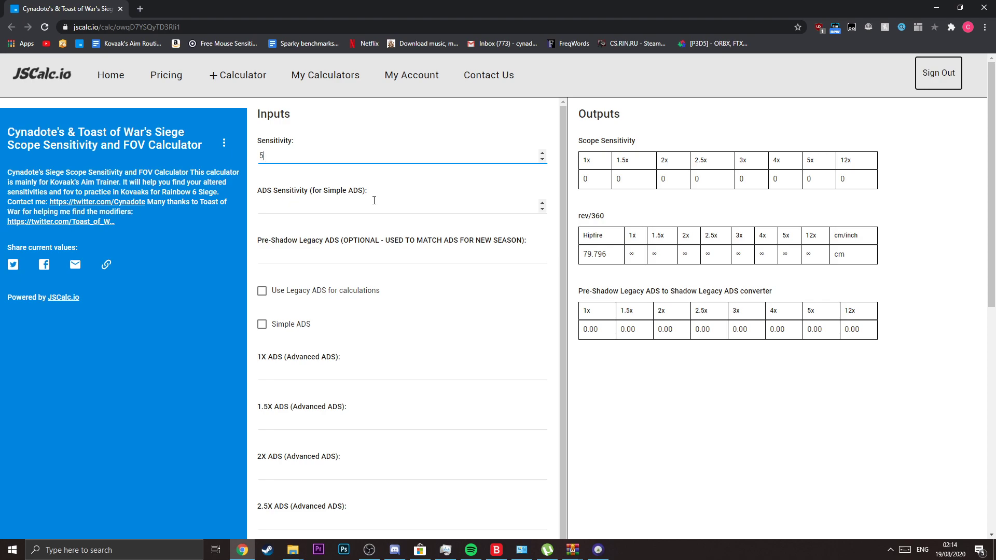
pyautogui.scroll(-2, 270, 358)
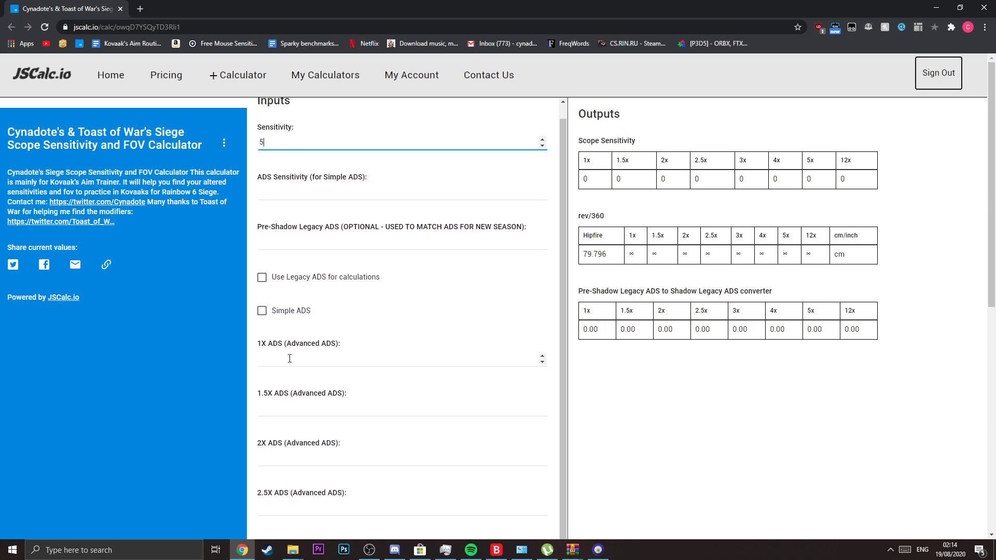
pyautogui.scroll(-4, 415, 466)
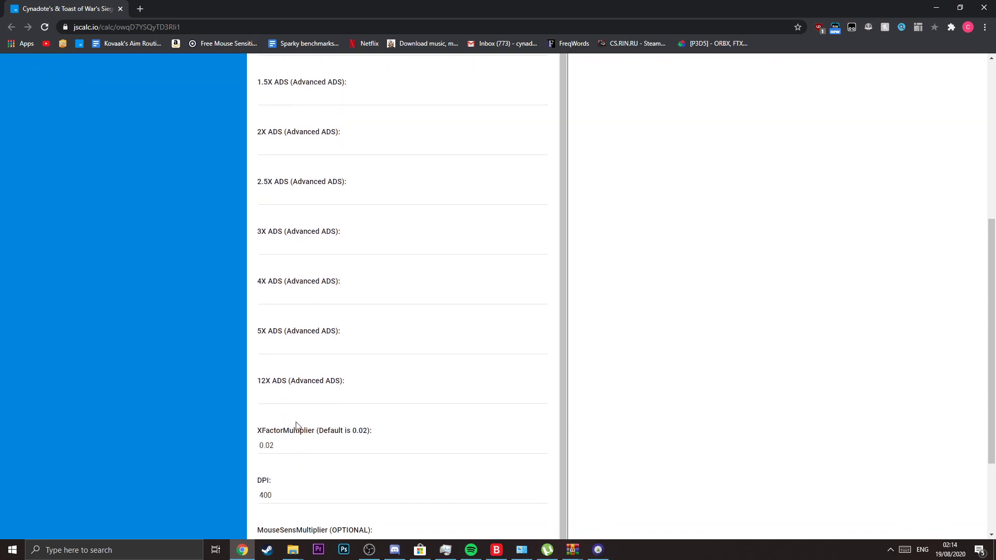
pyautogui.scroll(2, 282, 367)
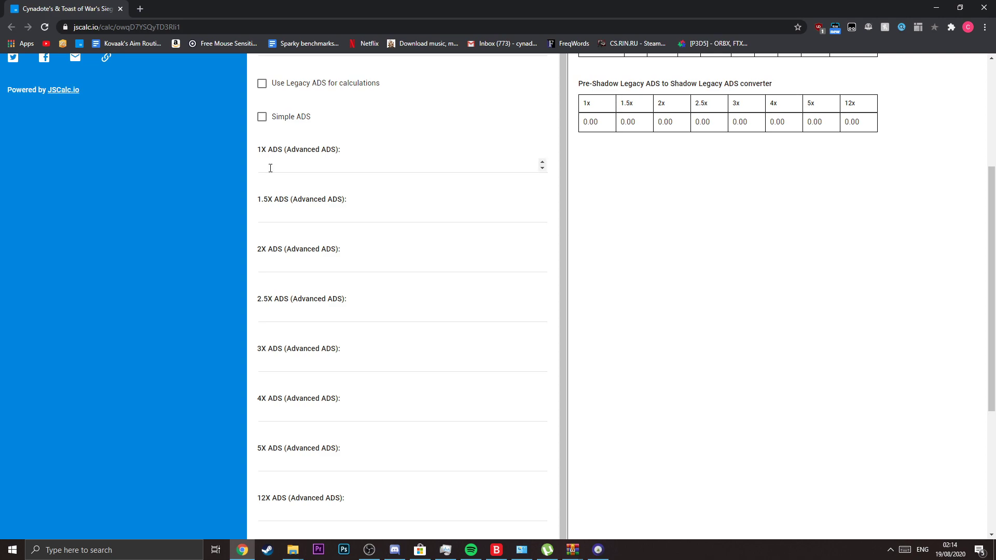
pyautogui.scroll(-1, 340, 314)
pyautogui.scroll(4, 319, 473)
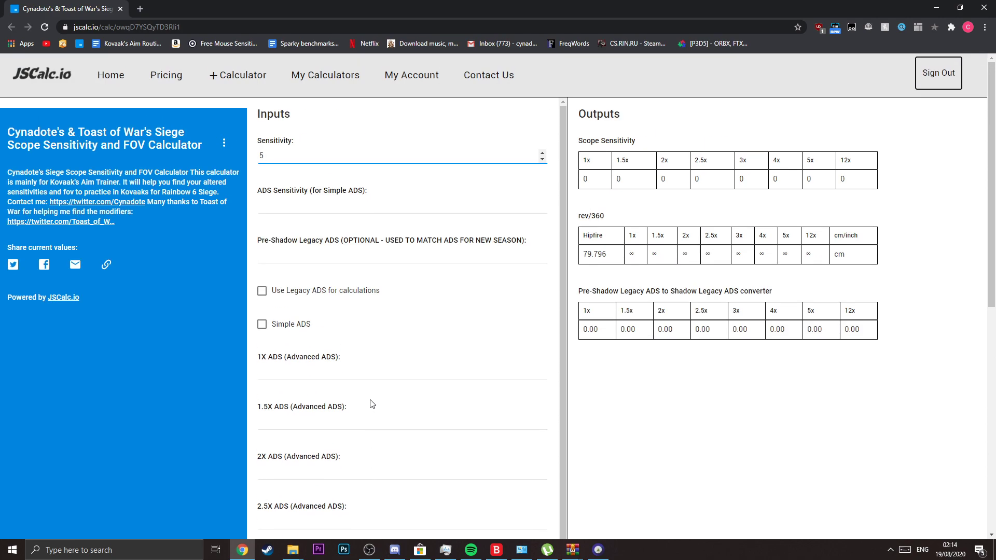
pyautogui.click(338, 209)
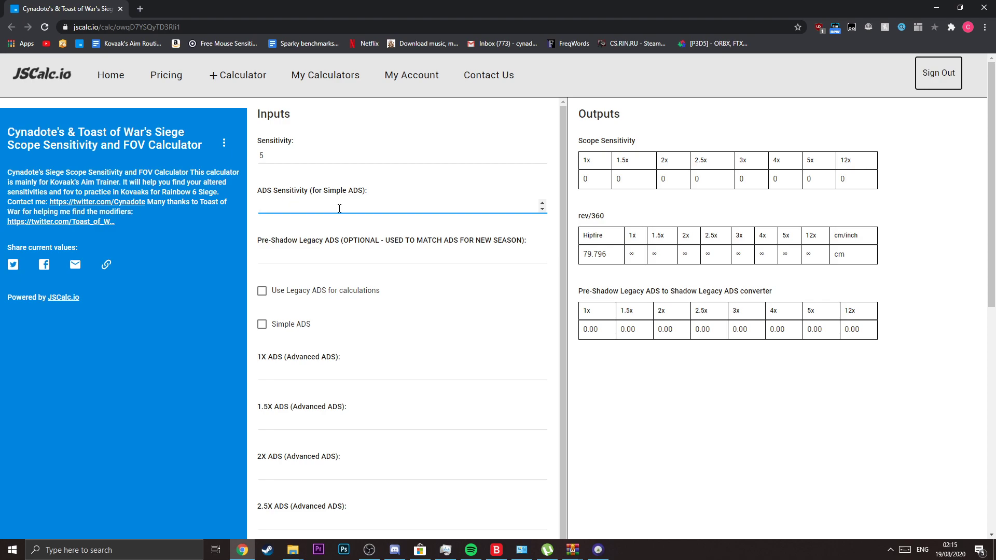
pyautogui.write('70')
pyautogui.click(262, 328)
pyautogui.click(262, 327)
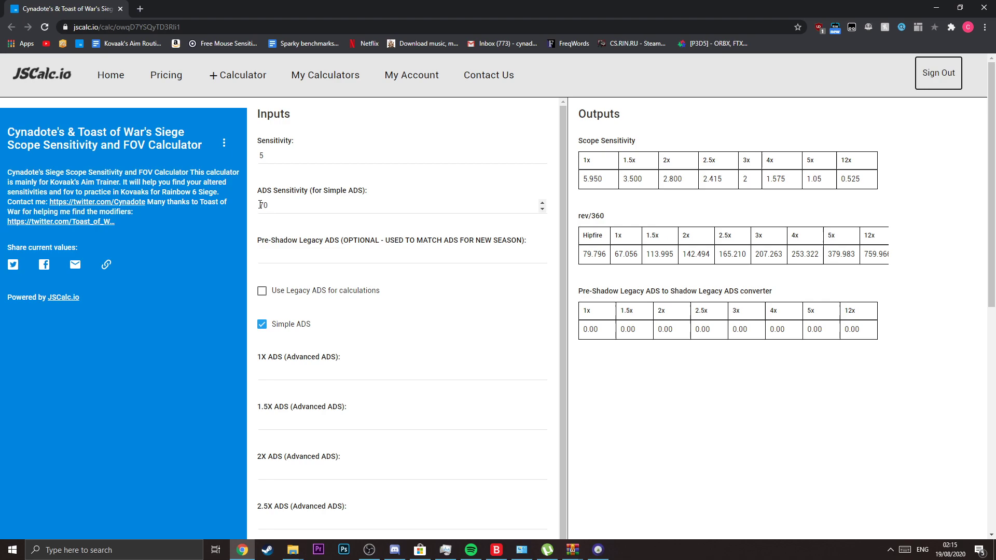
pyautogui.scroll(-1, 355, 374)
pyautogui.scroll(-3, 355, 375)
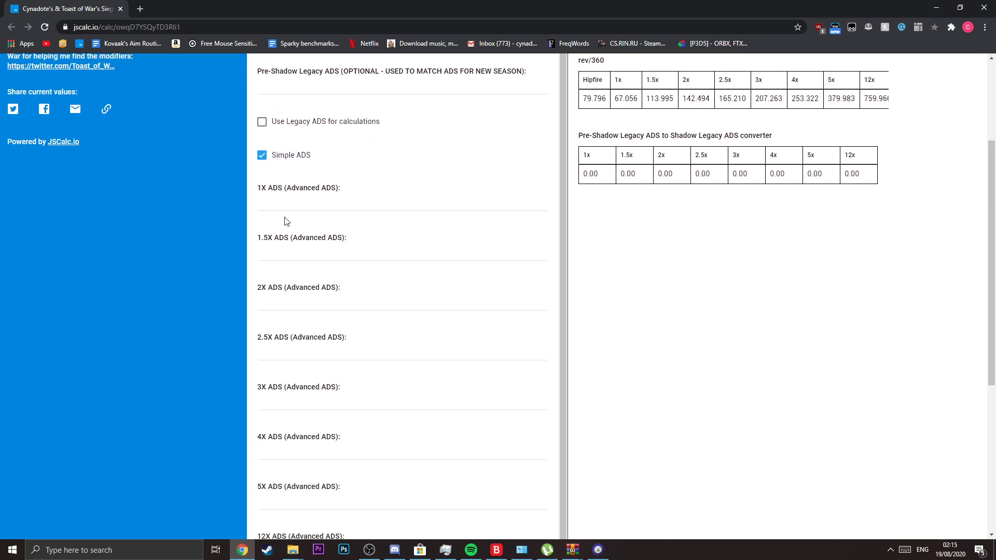
pyautogui.scroll(3, 345, 384)
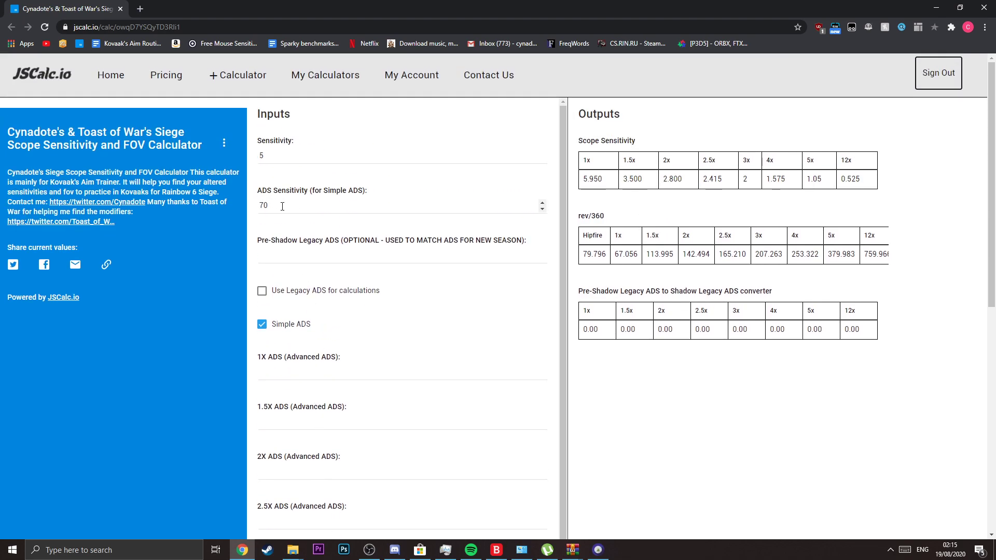
pyautogui.scroll(-1, 341, 389)
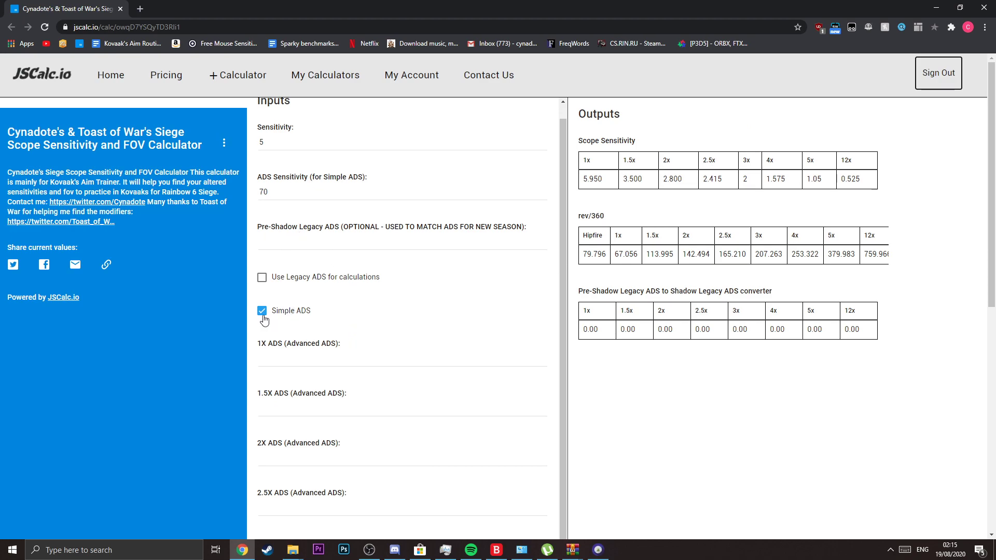
pyautogui.click(262, 310)
pyautogui.moveTo(299, 193); pyautogui.dragTo(245, 201)
pyautogui.press('BackSpace')
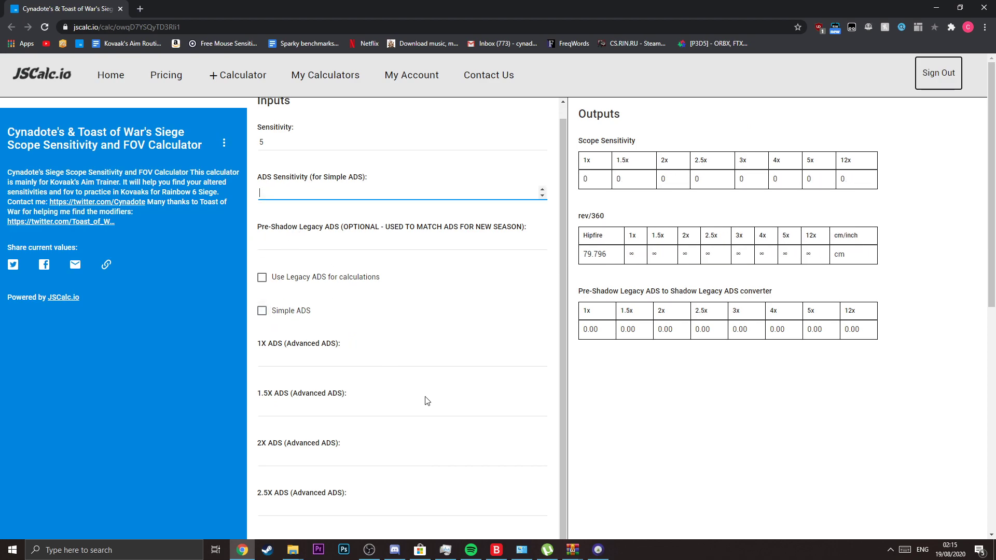
pyautogui.scroll(-2, 341, 318)
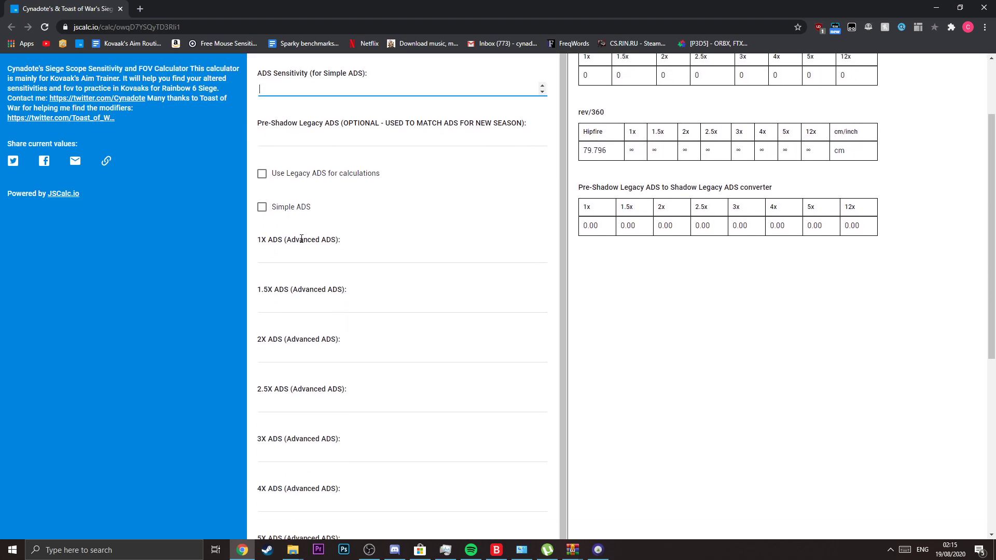
pyautogui.scroll(-7, 260, 244)
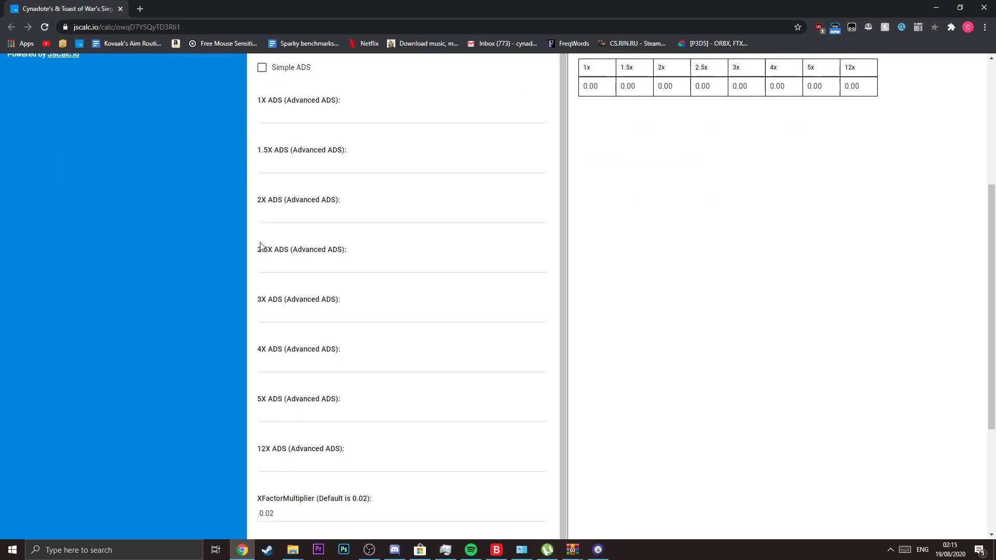
pyautogui.scroll(6, 306, 343)
pyautogui.scroll(4, 349, 289)
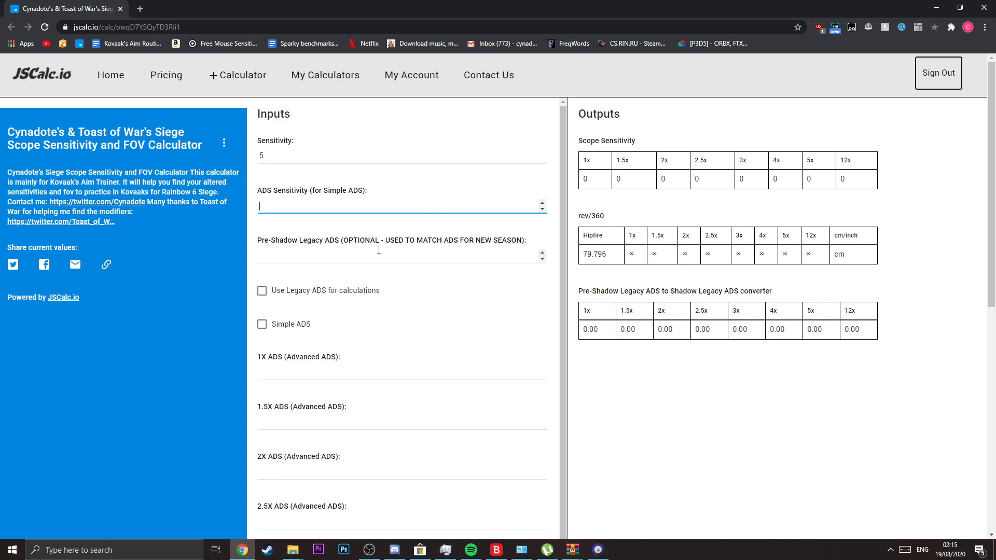
# Set the Pre-Shadow Legacy ADS value to 83.
pyautogui.click(371, 248)
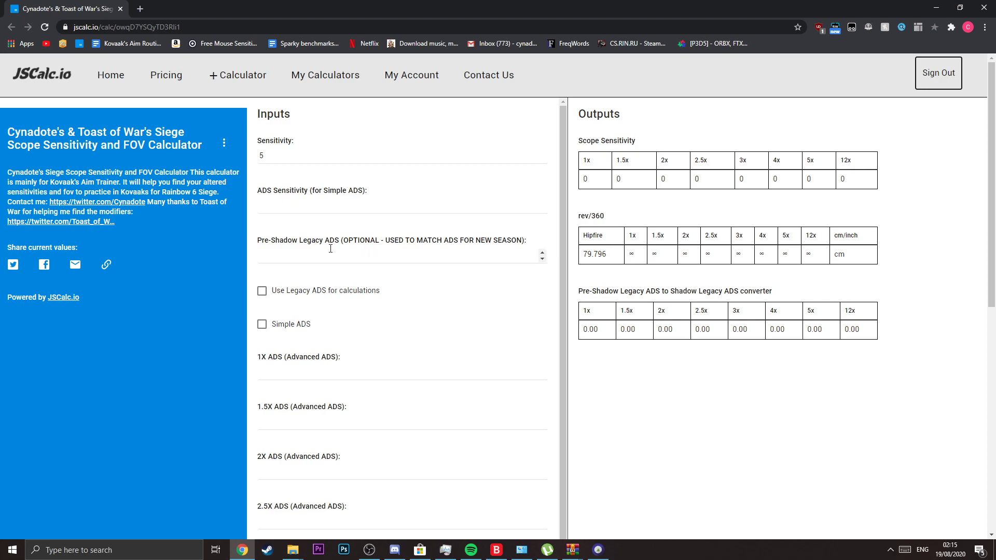
pyautogui.click(359, 258)
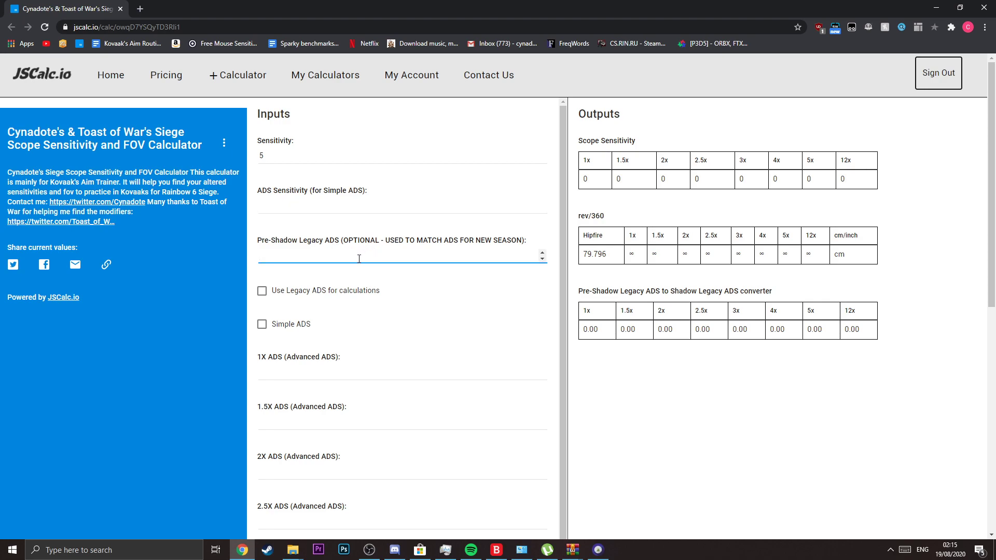
pyautogui.write('83')
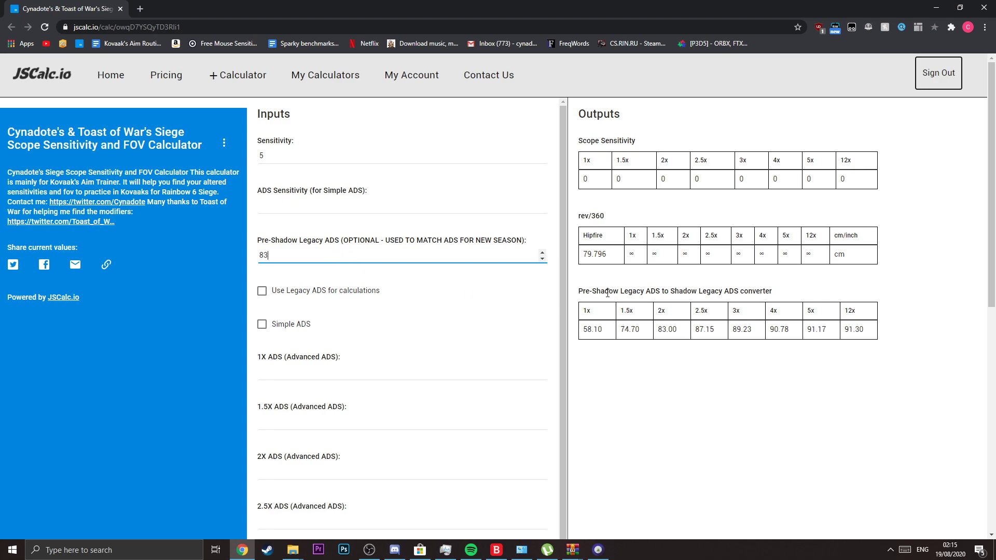
pyautogui.click(586, 312)
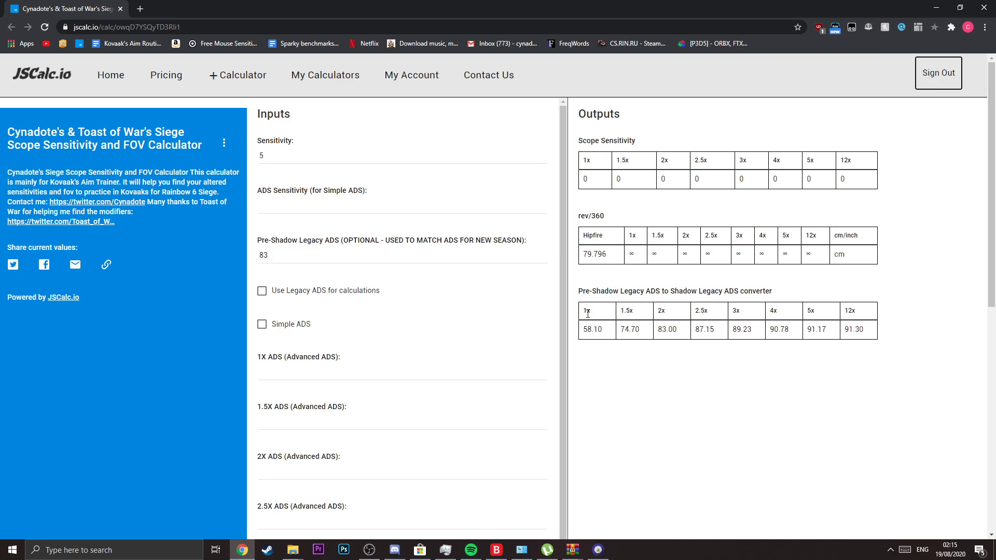
pyautogui.doubleClick(592, 328)
pyautogui.click(626, 321)
# Enable 'Use Legacy ADS for calculations' to fill scope sensitivities from 1x 4.938 to 12x 0.685.
pyautogui.click(328, 294)
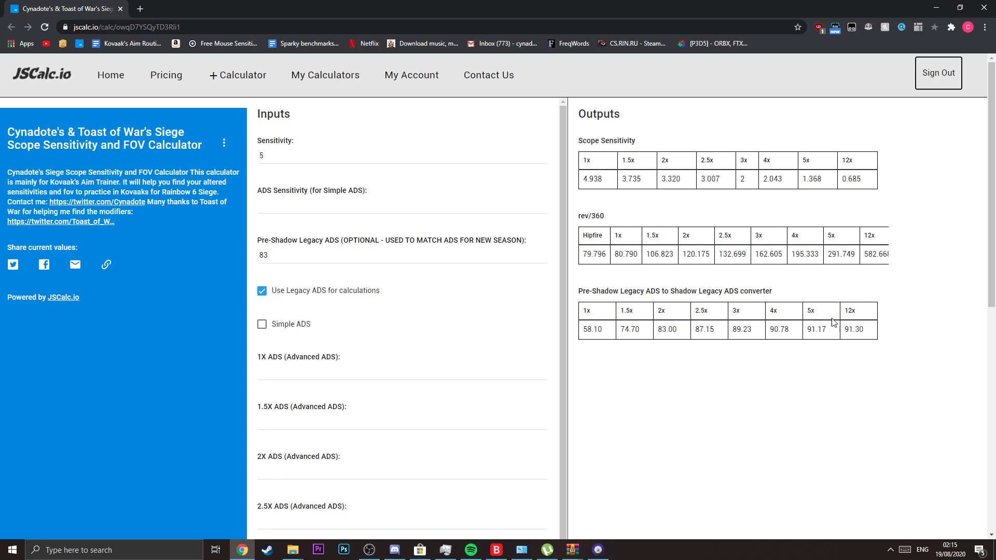
pyautogui.scroll(-2, 327, 291)
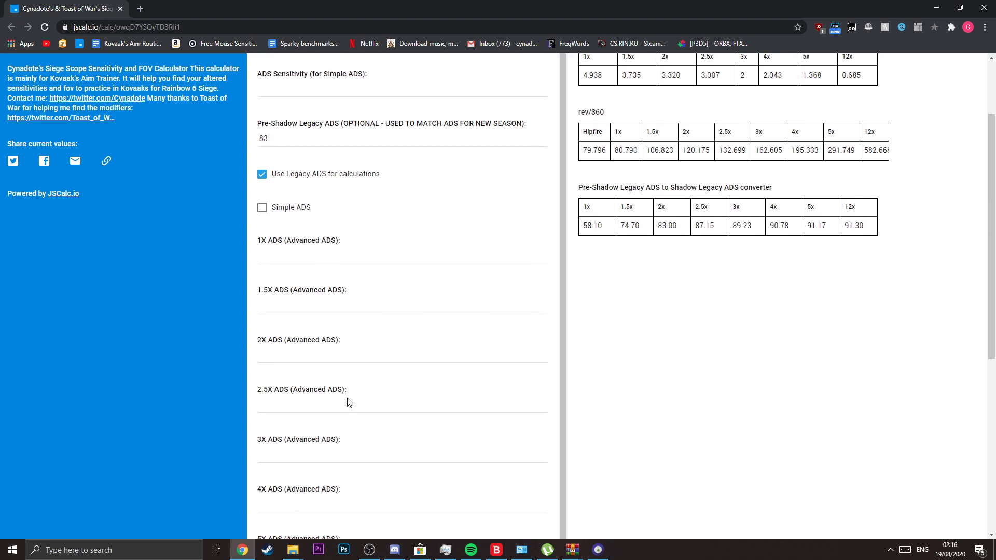
pyautogui.scroll(2, 689, 362)
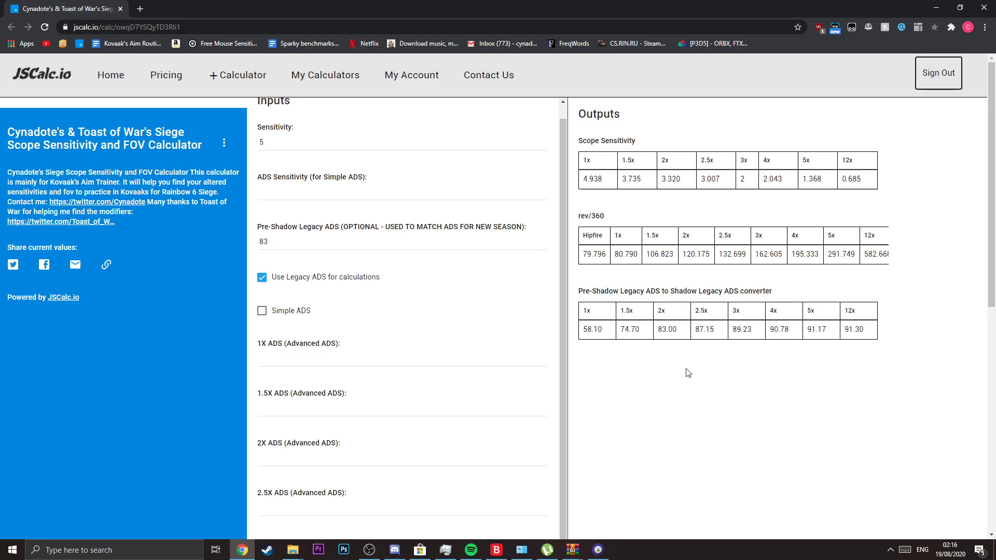
pyautogui.scroll(1, 437, 305)
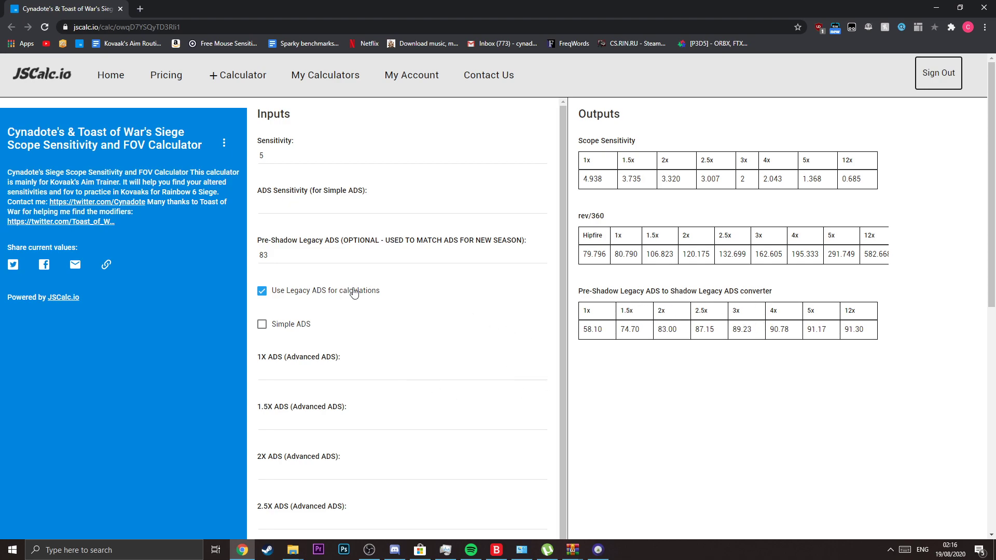
pyautogui.scroll(-10, 354, 293)
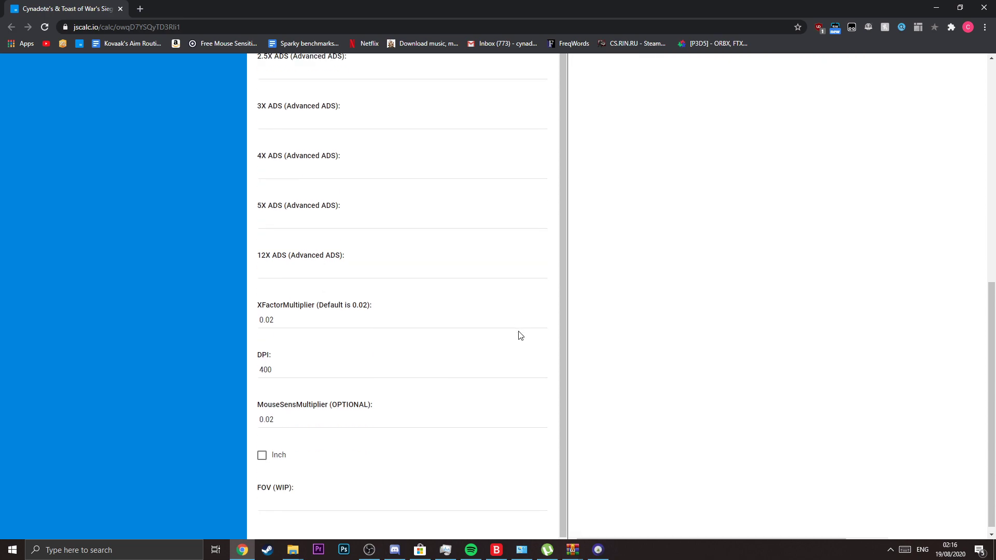
pyautogui.doubleClick(278, 301)
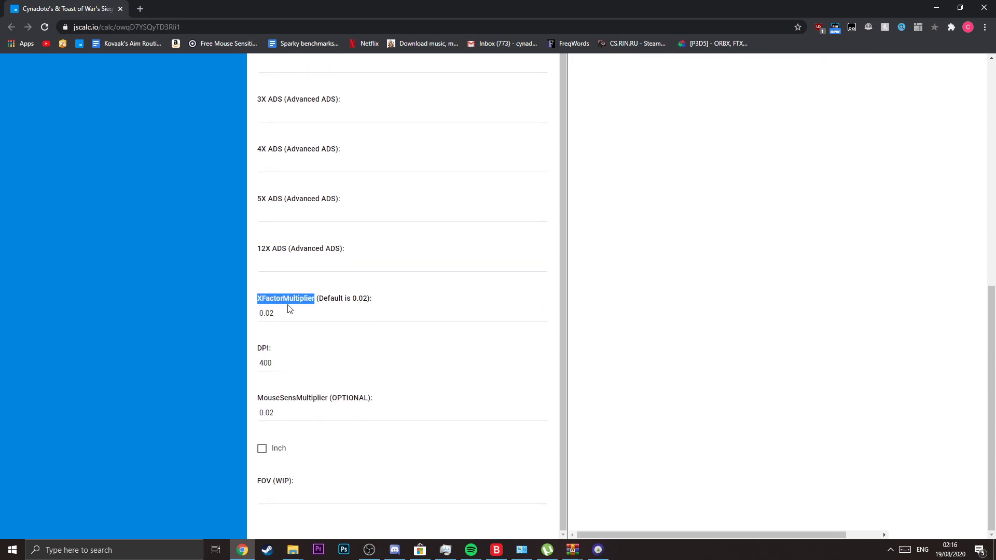
pyautogui.click(295, 311)
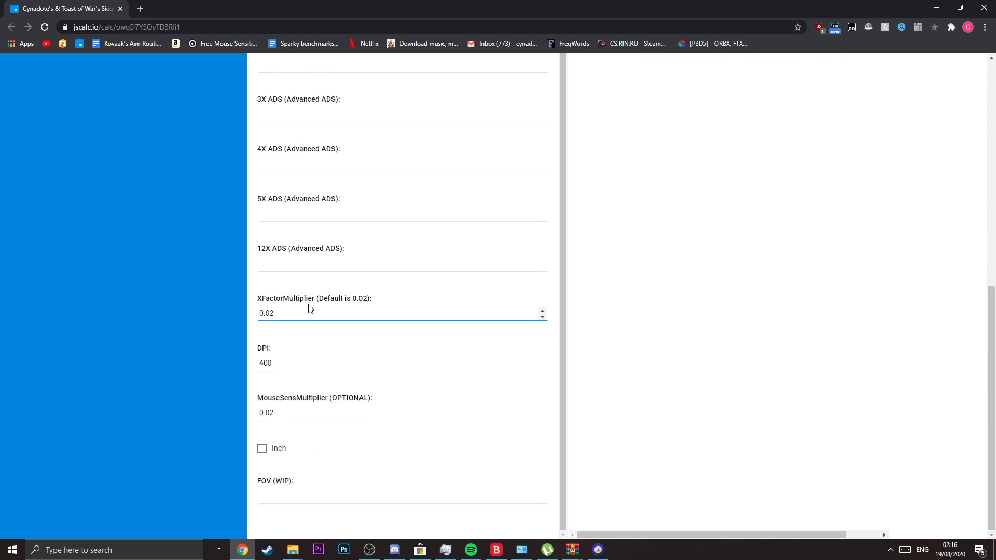
pyautogui.click(309, 303)
pyautogui.click(265, 451)
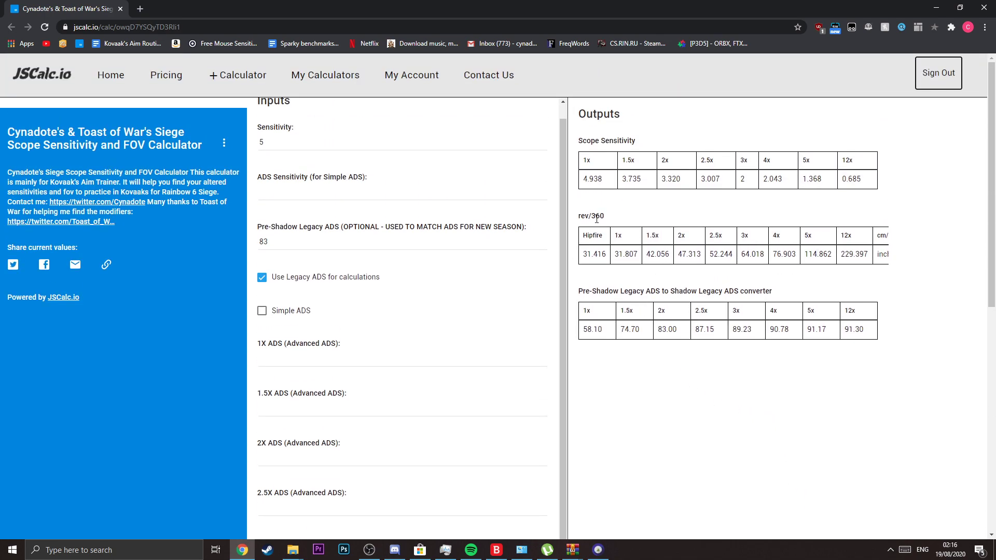
pyautogui.scroll(-4, 447, 383)
pyautogui.scroll(-5, 448, 384)
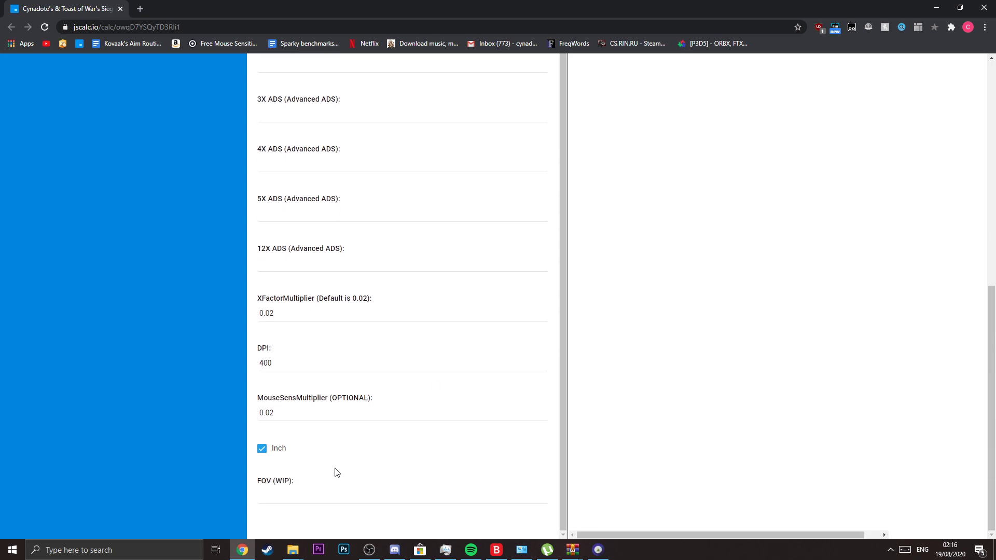
pyautogui.click(263, 452)
pyautogui.scroll(10, 604, 412)
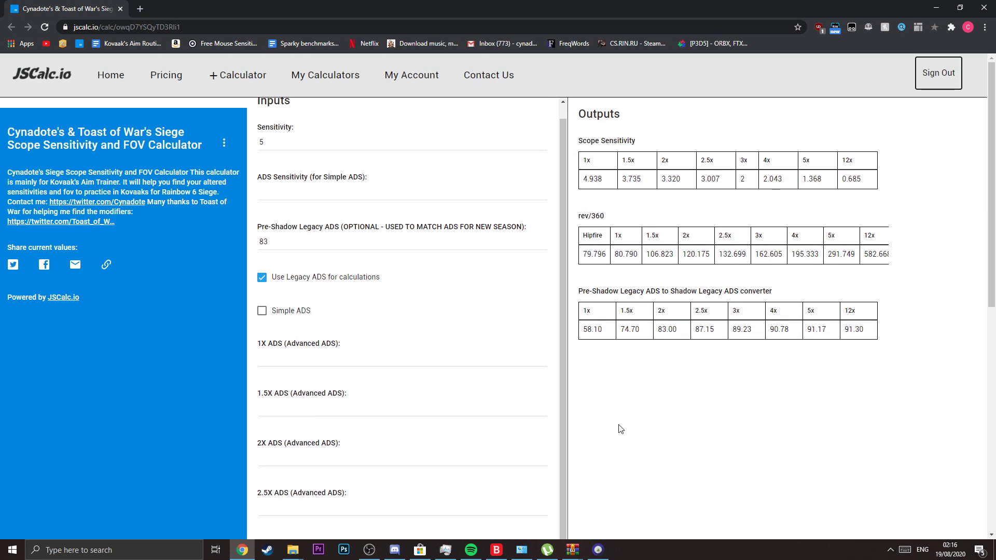
pyautogui.scroll(-2, 596, 415)
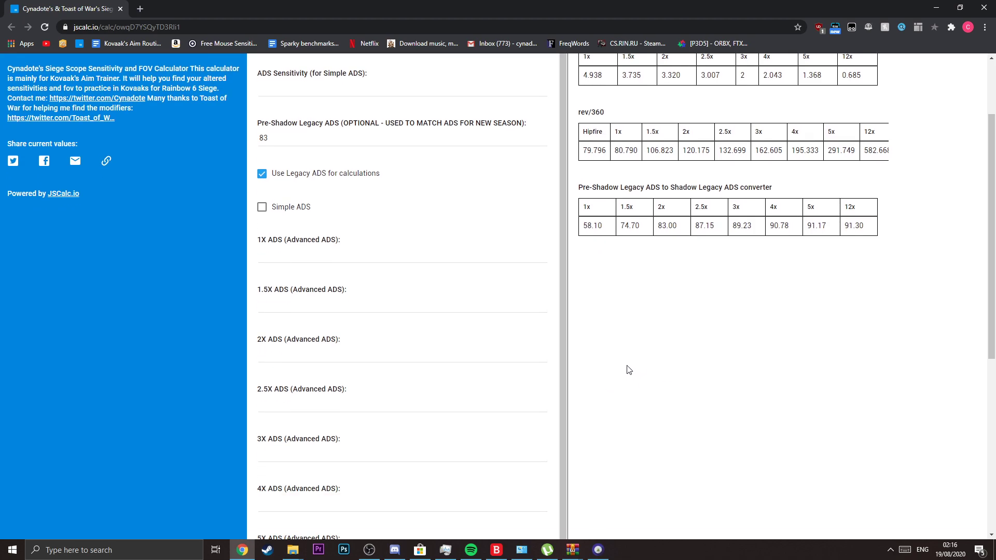
pyautogui.scroll(-5, 514, 358)
pyautogui.scroll(-2, 522, 363)
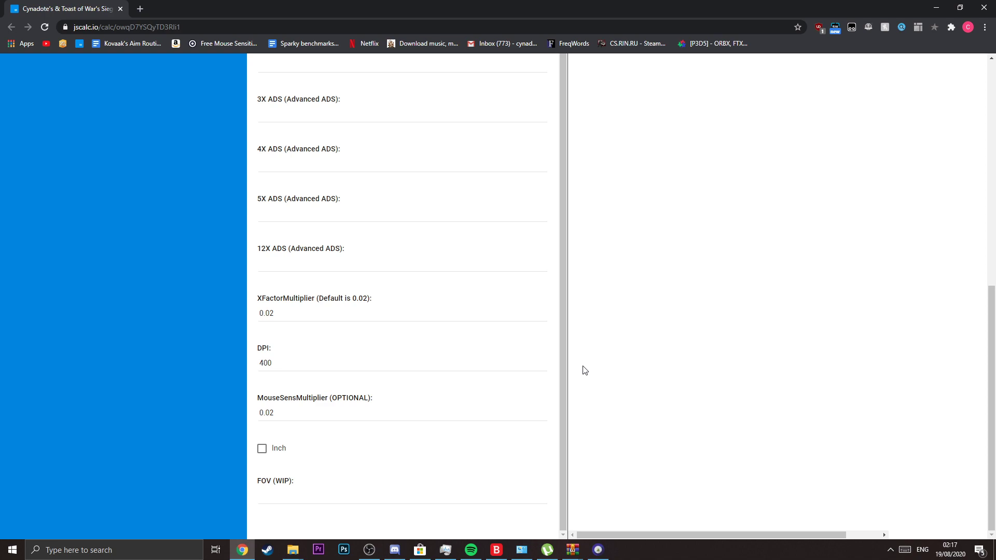
pyautogui.scroll(10, 584, 370)
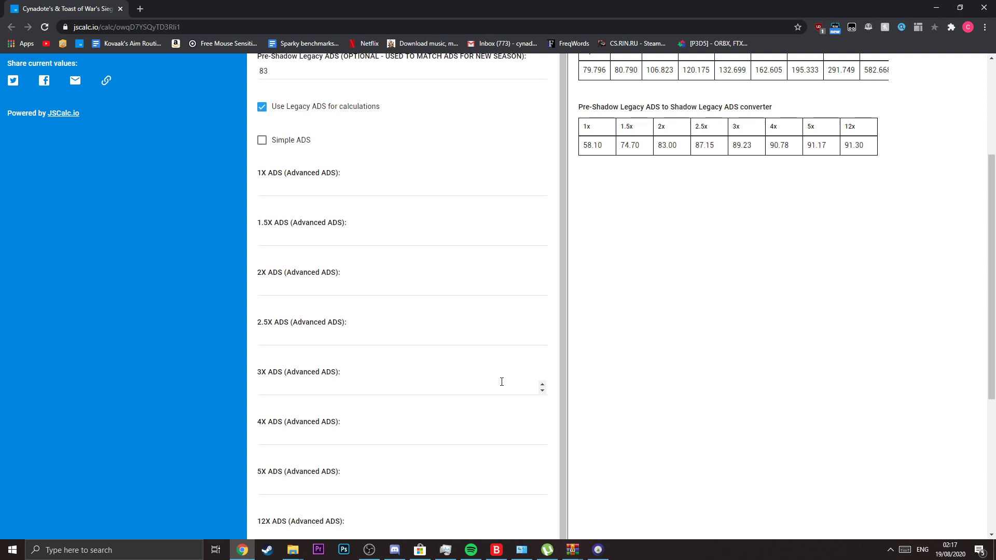